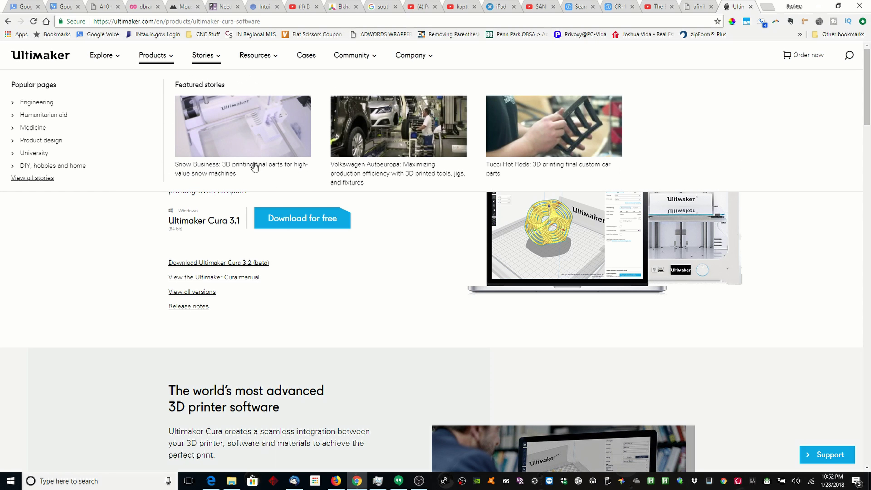
- Start the free Cura download, choosing Personal Projects as the use and DIY and Hobby as the interest
click(304, 213)
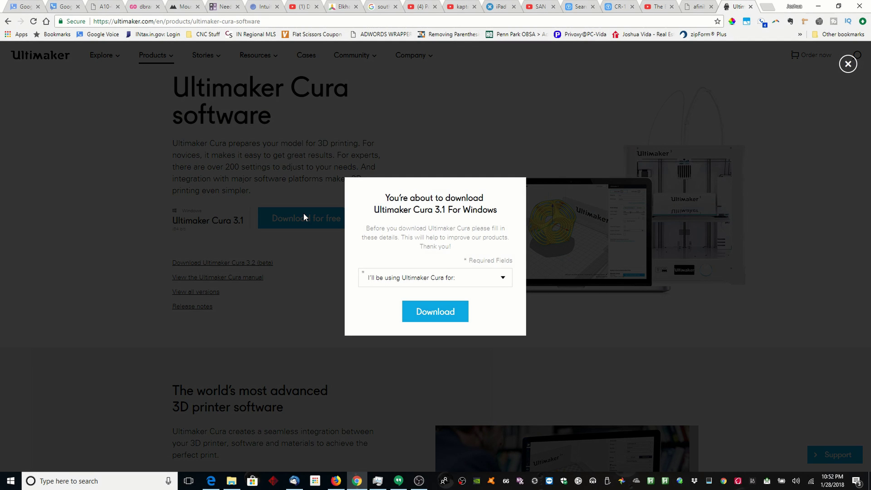
click(468, 279)
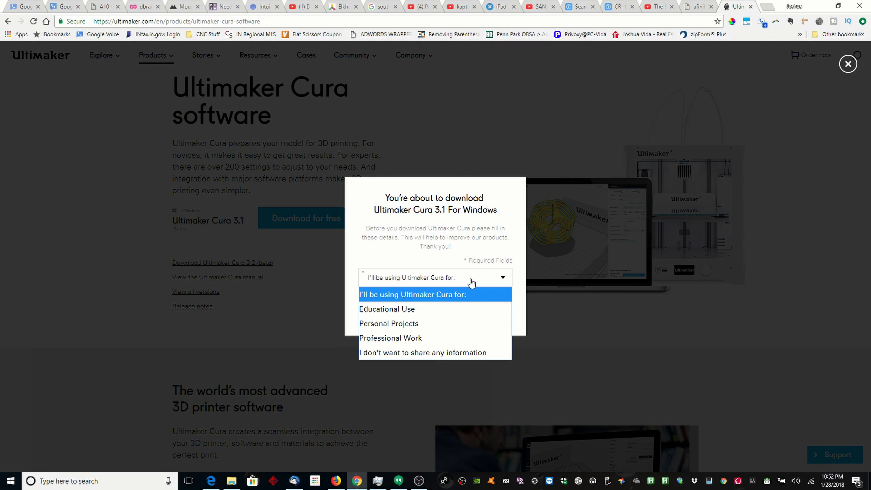
click(443, 324)
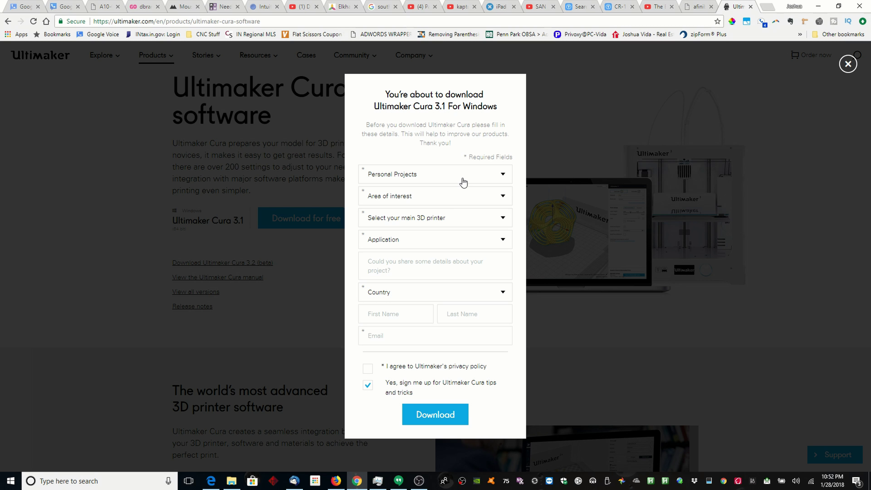
click(446, 202)
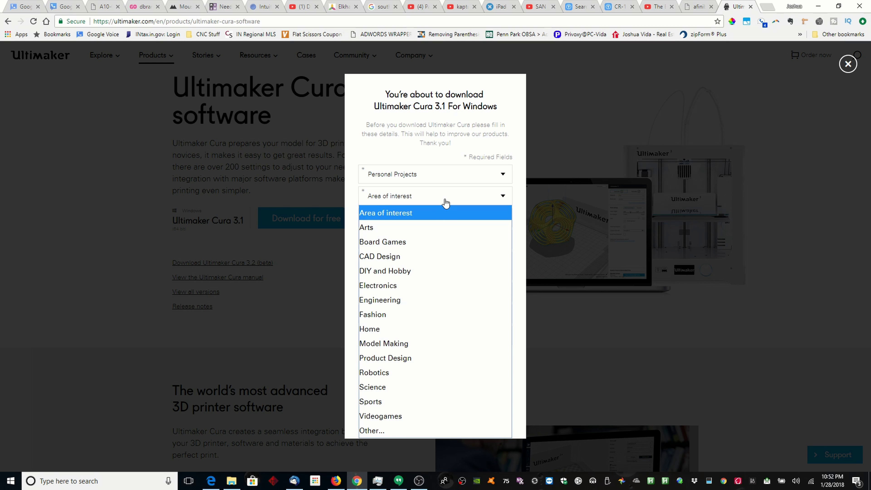
click(439, 272)
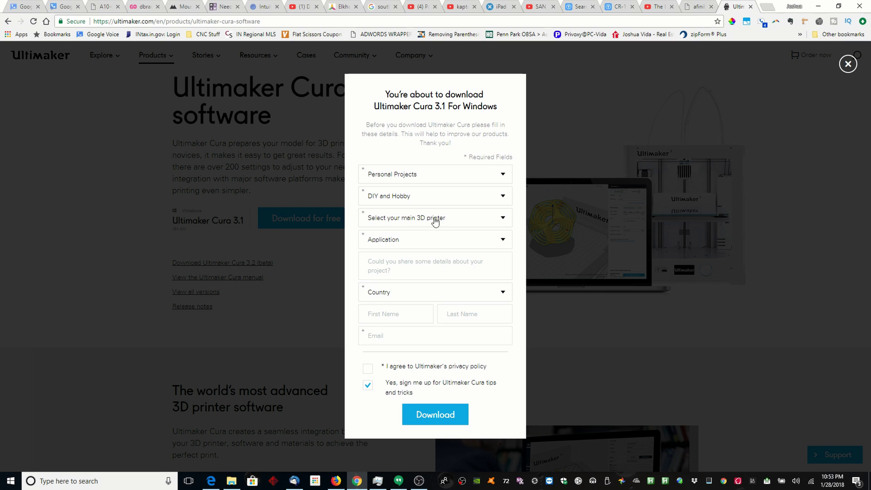
- Set printer to Other (Creality CR-10), application Functional Prototypes, country United States, and submit
click(463, 220)
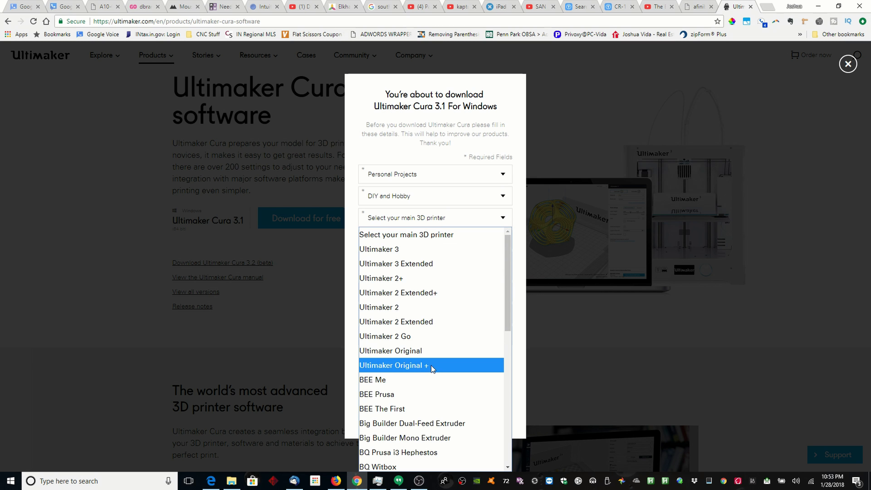
scroll(430, 367, down, 10)
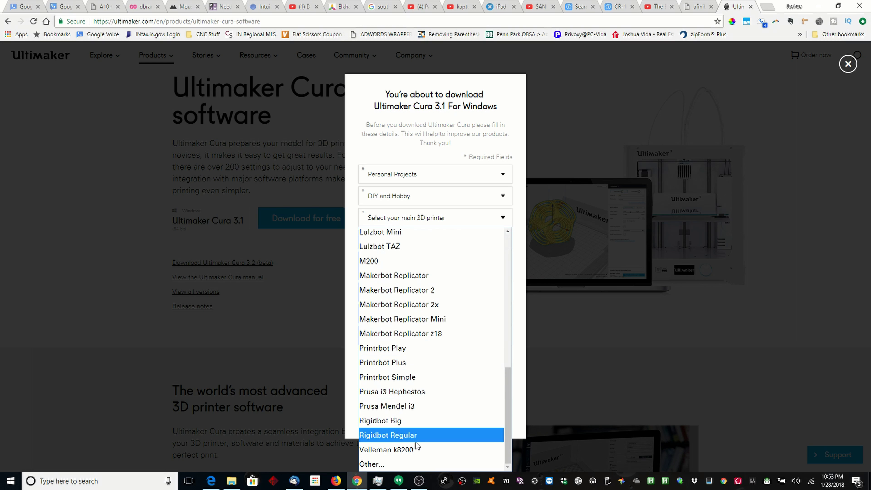
click(429, 464)
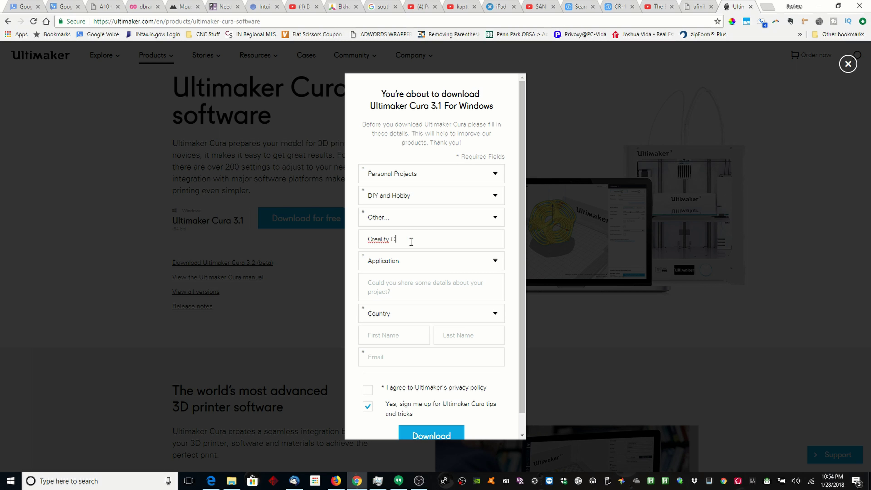
click(433, 261)
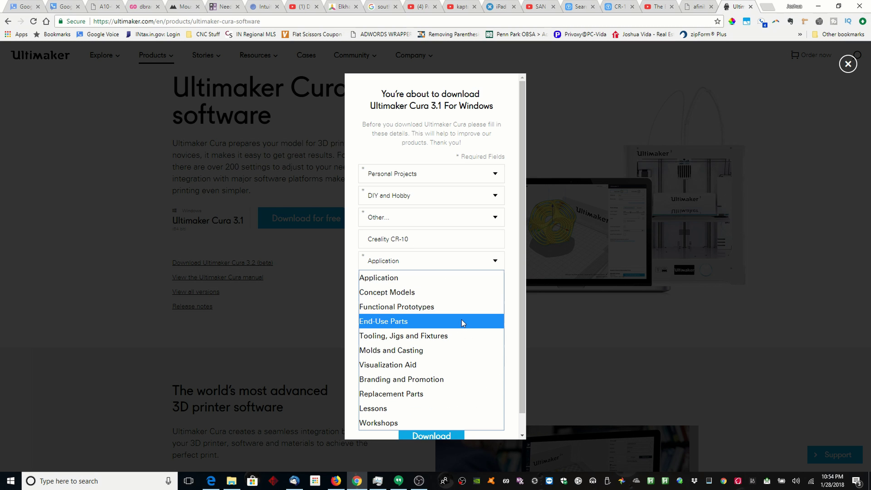
click(453, 307)
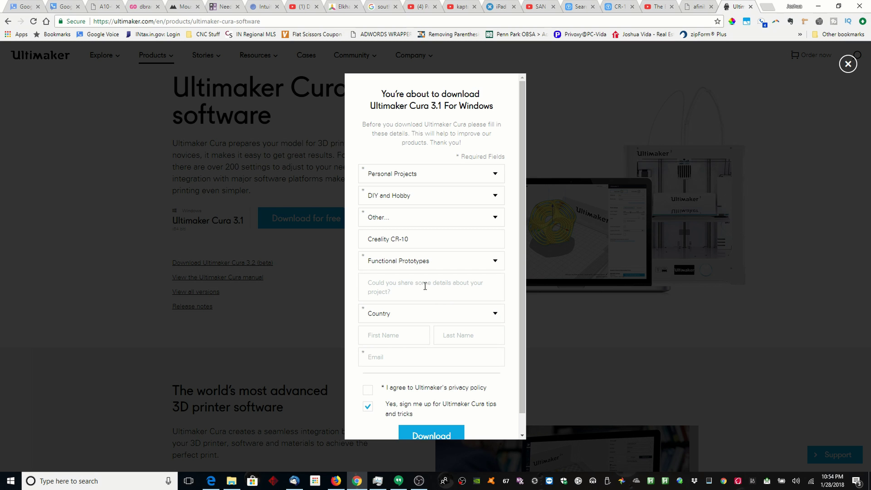
click(427, 313)
text(united states)
key(Return)
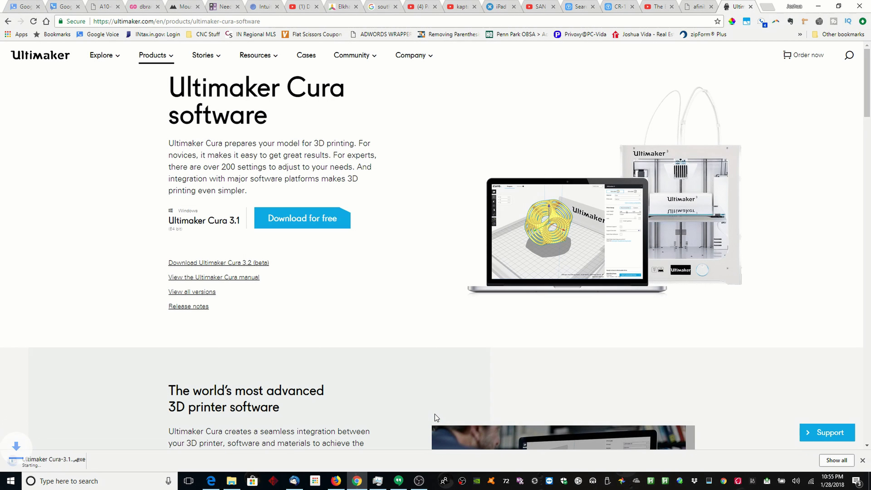
- Install Cura 3.1 with the default folder and Start Menu settings, launch it, and accept its agreement
click(486, 313)
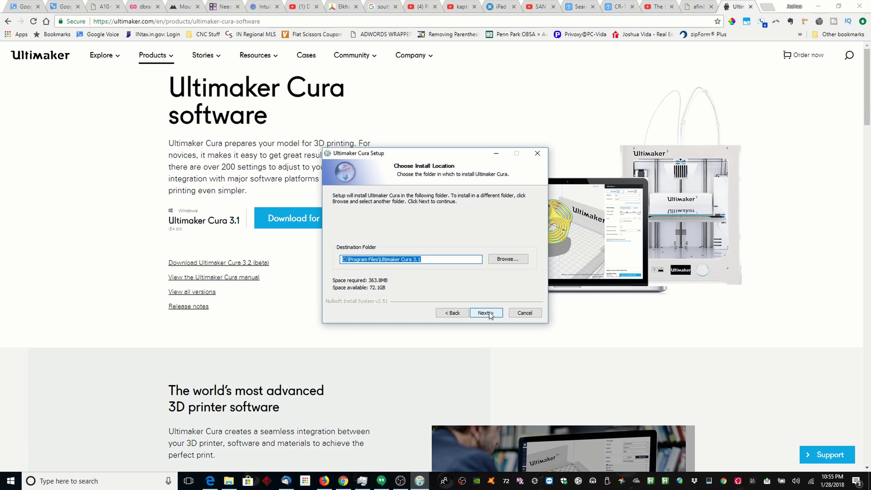
click(486, 313)
click(491, 314)
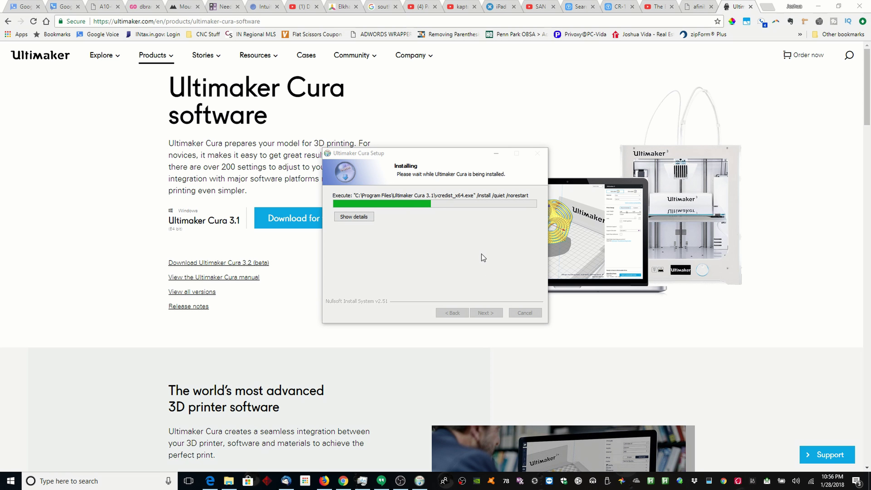
click(486, 312)
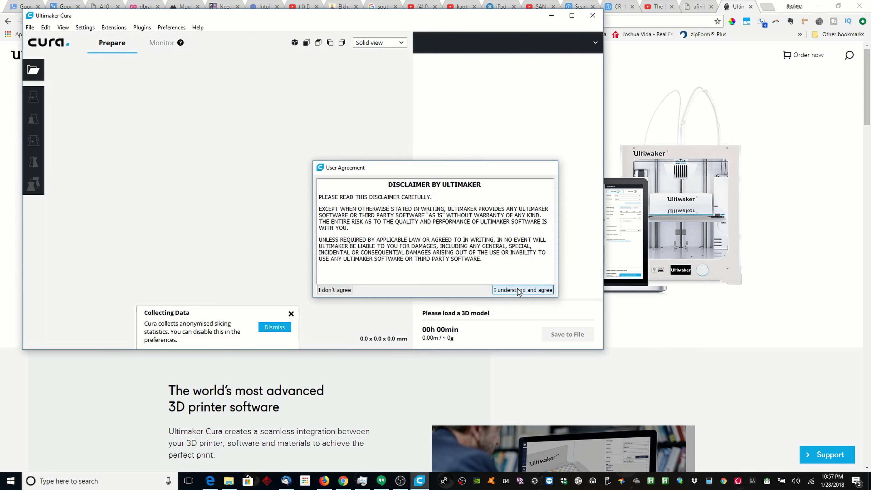
click(519, 288)
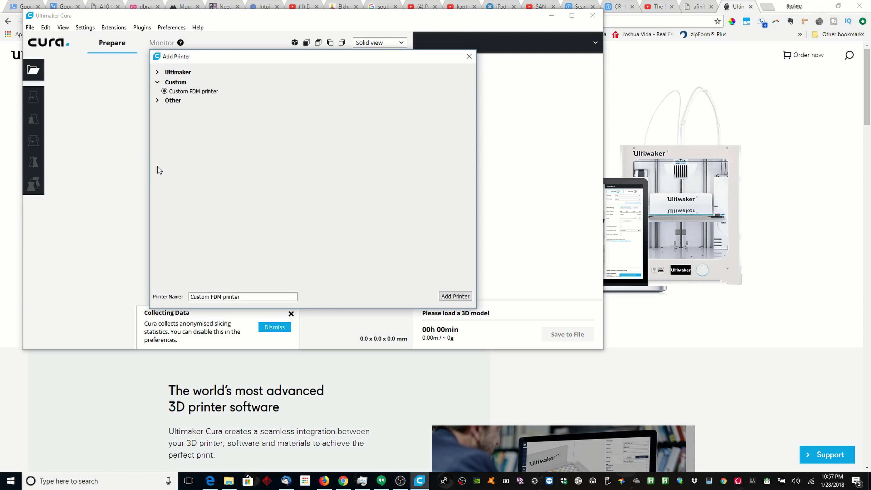
- Add the Creality CR-10 from the Other printer makers list as Cura's printer
click(157, 101)
click(179, 240)
scroll(213, 178, down, 5)
click(453, 296)
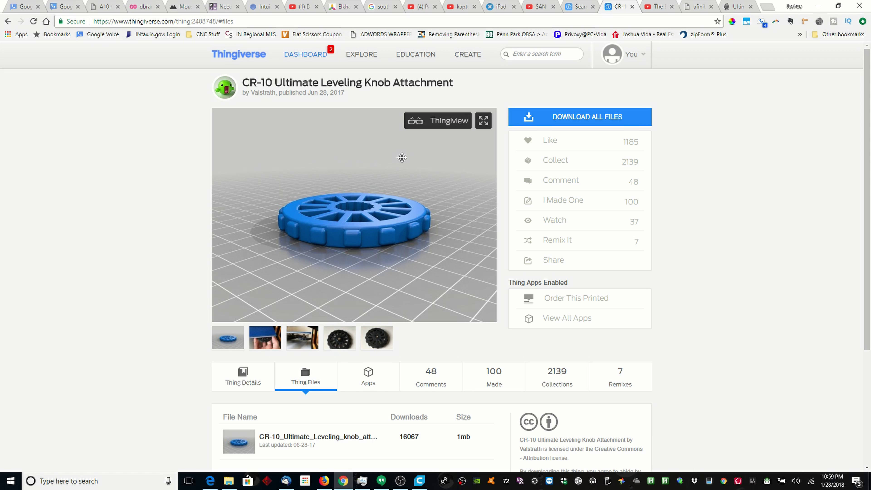
- Download the leveling knob's files as a zip, open it, and extract everything to the default folder
scroll(411, 374, down, 1)
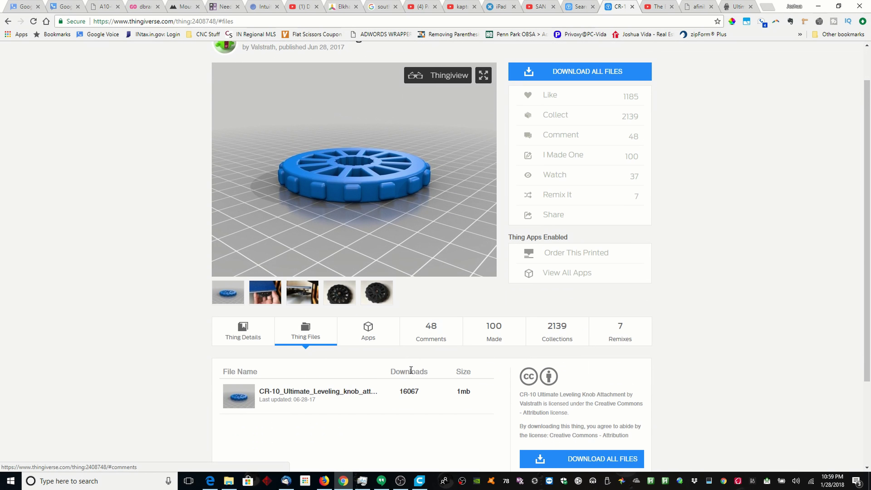
click(587, 72)
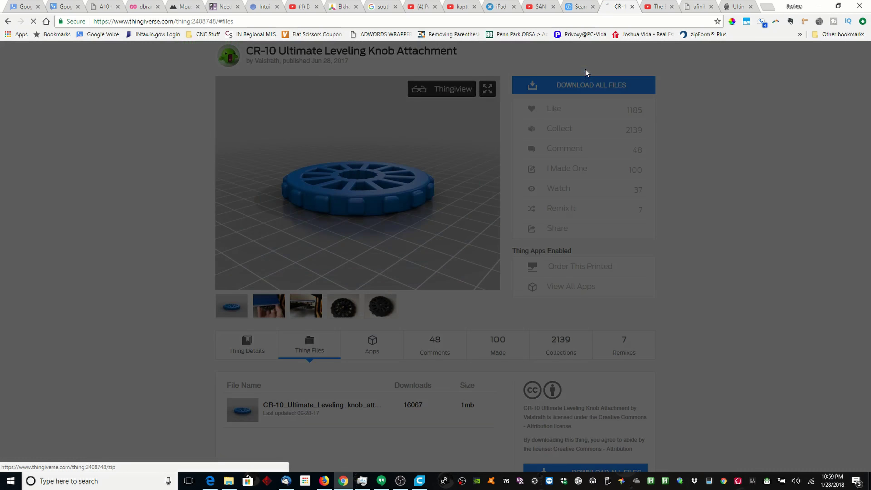
click(94, 461)
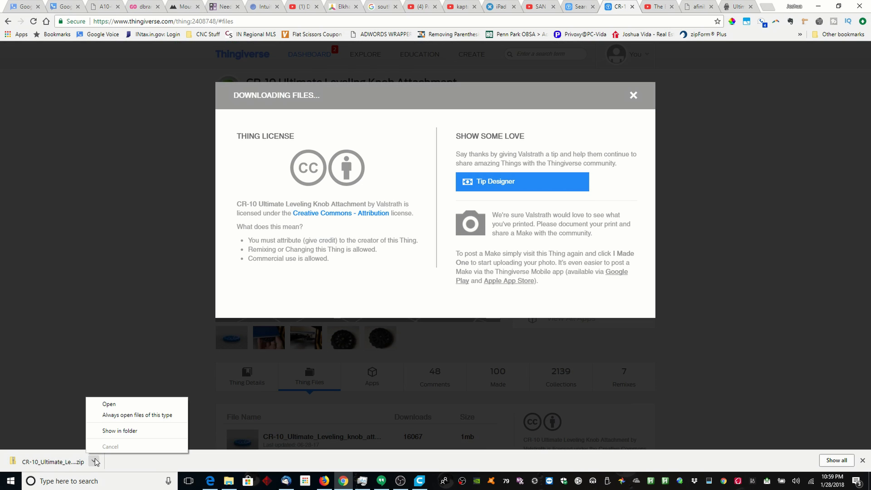
click(113, 405)
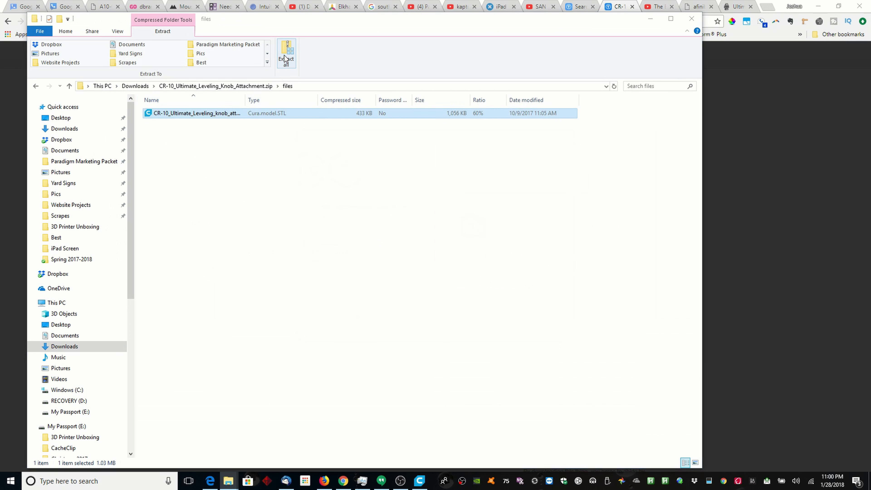
click(286, 53)
click(518, 327)
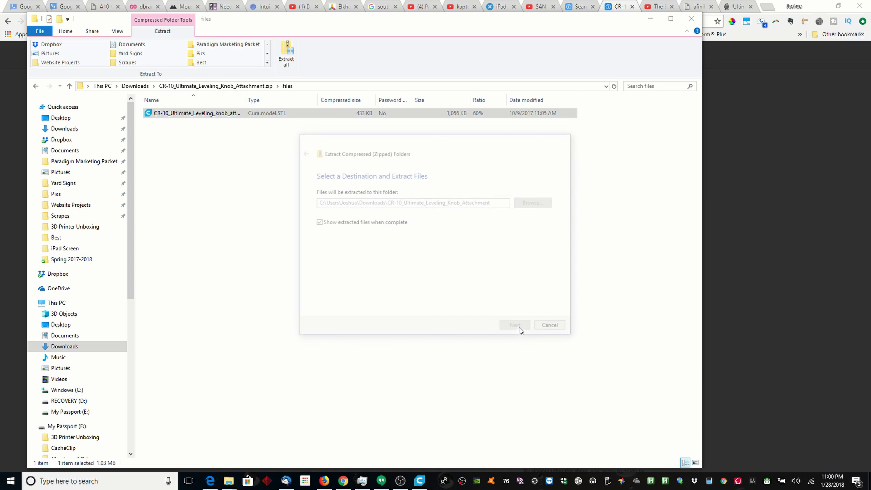
- Drop the extracted leveling knob STL onto Cura's CR-10 build plate
drag(189, 102, 201, 139)
key(alt+Tab)
key(Escape)
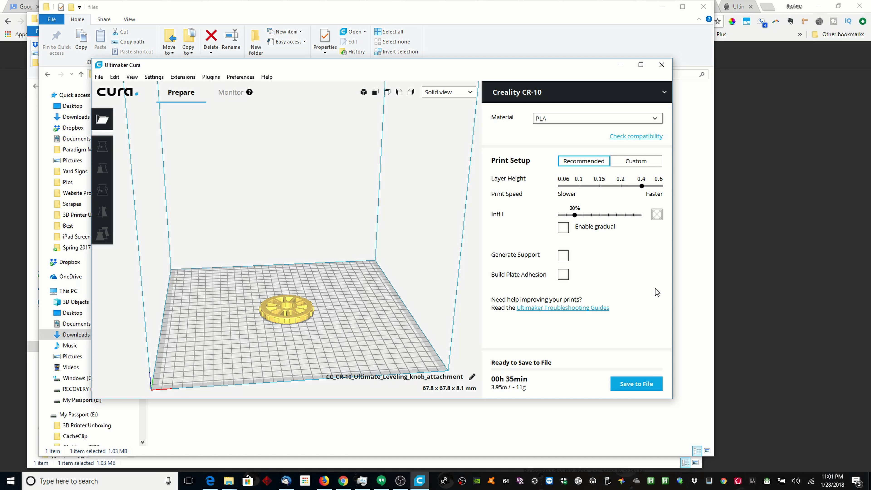
- View the sliced knob from a low front angle and begin saving it as G-code
mouse_move(539, 386)
right_drag(360, 347, 445, 327)
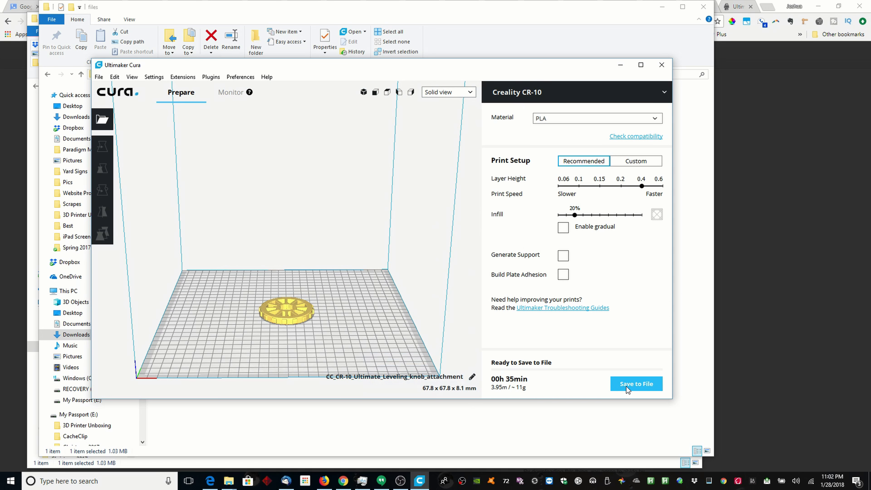
click(626, 384)
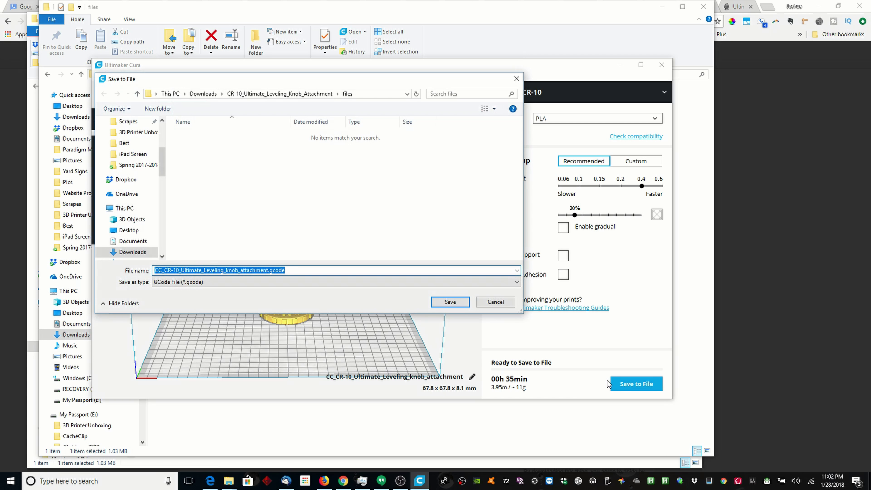